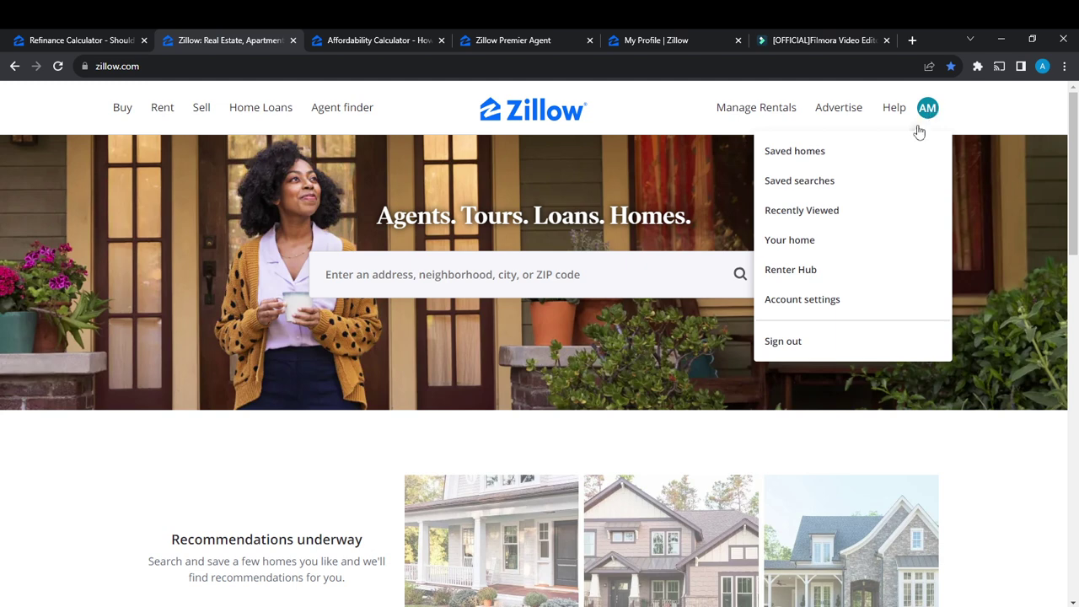
Step: Go to Account settings from the avatar dropdown menu
click(805, 305)
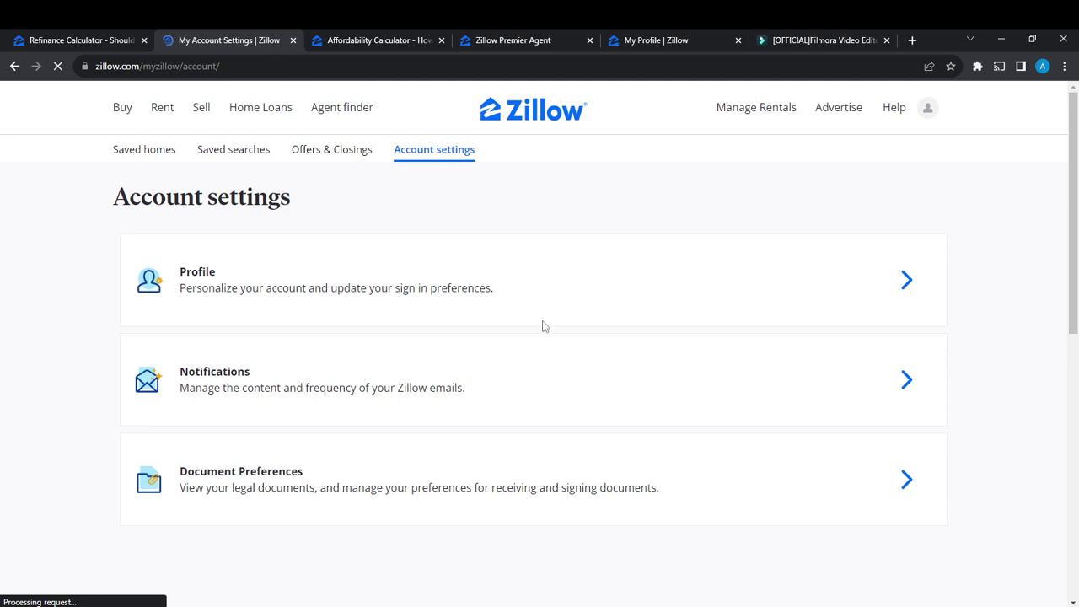
Step: On the Profile page, view the Name and Screen name editors, closing both unchanged
click(407, 291)
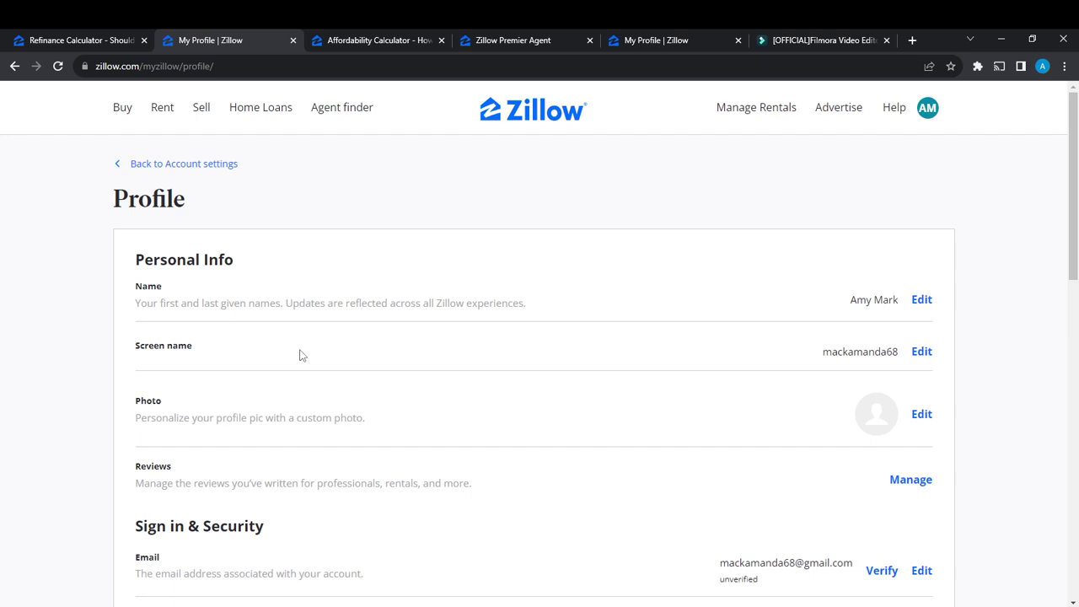
click(921, 300)
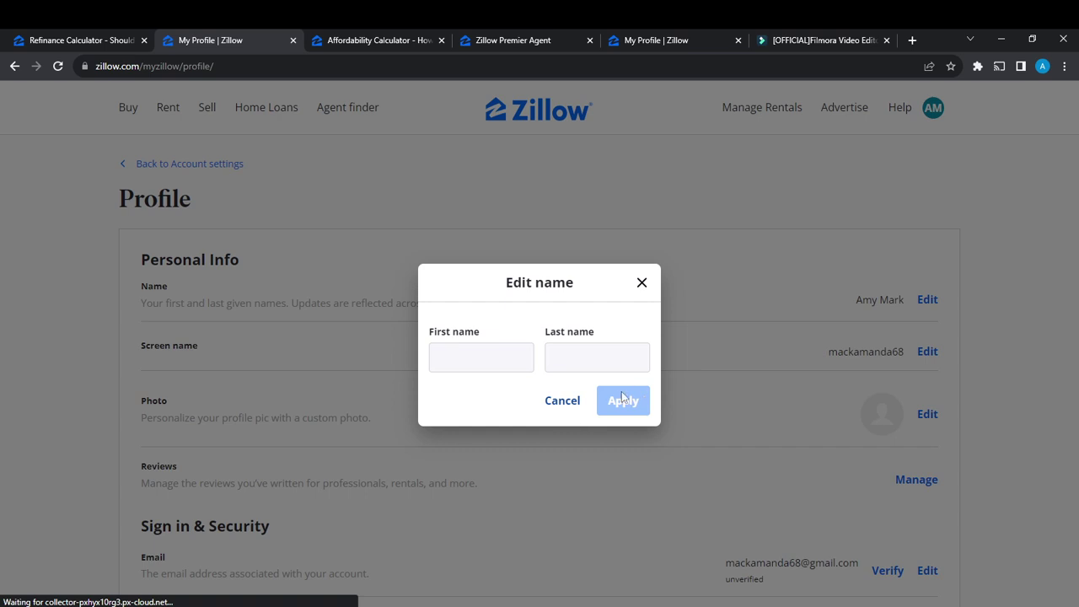
click(643, 283)
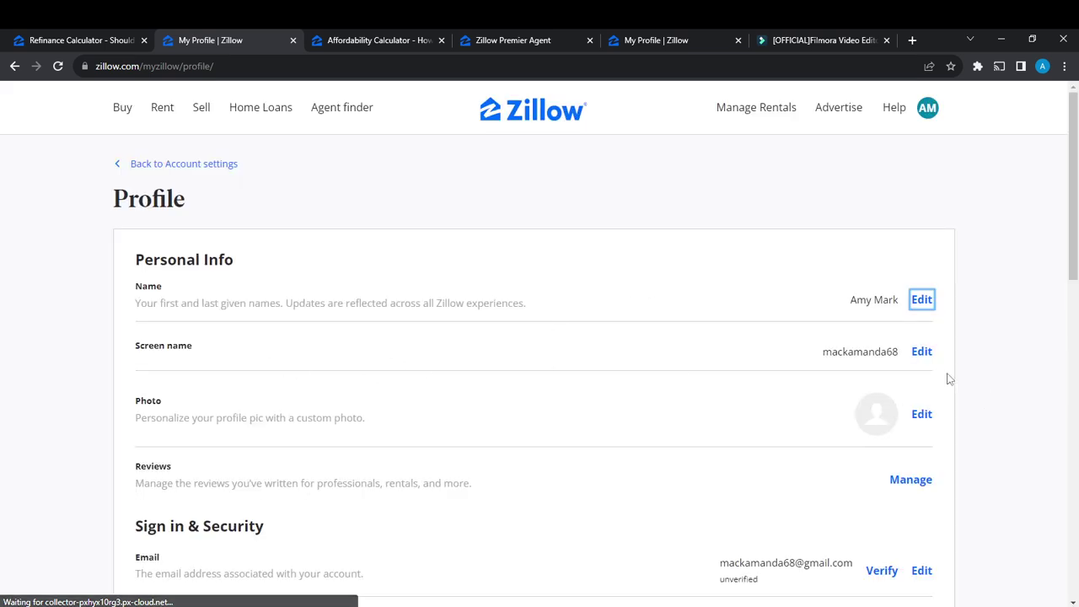
click(921, 352)
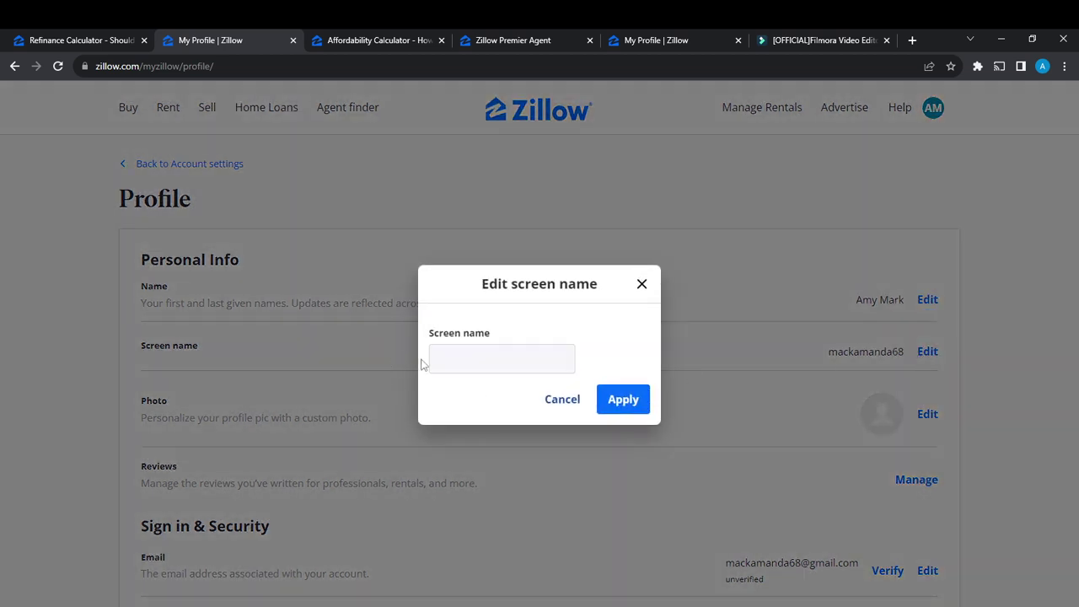
click(641, 283)
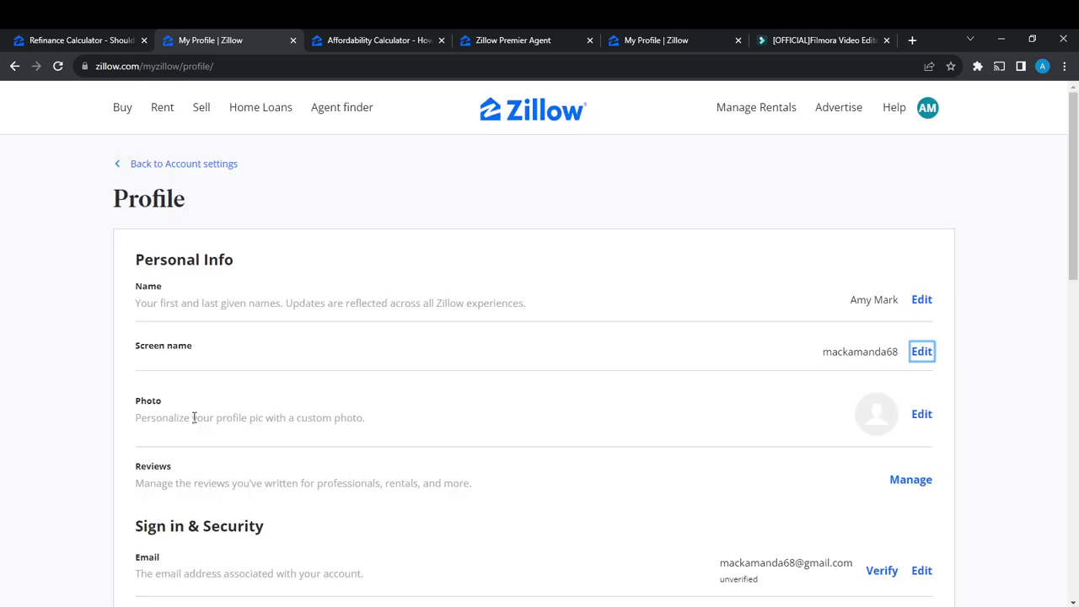
click(921, 415)
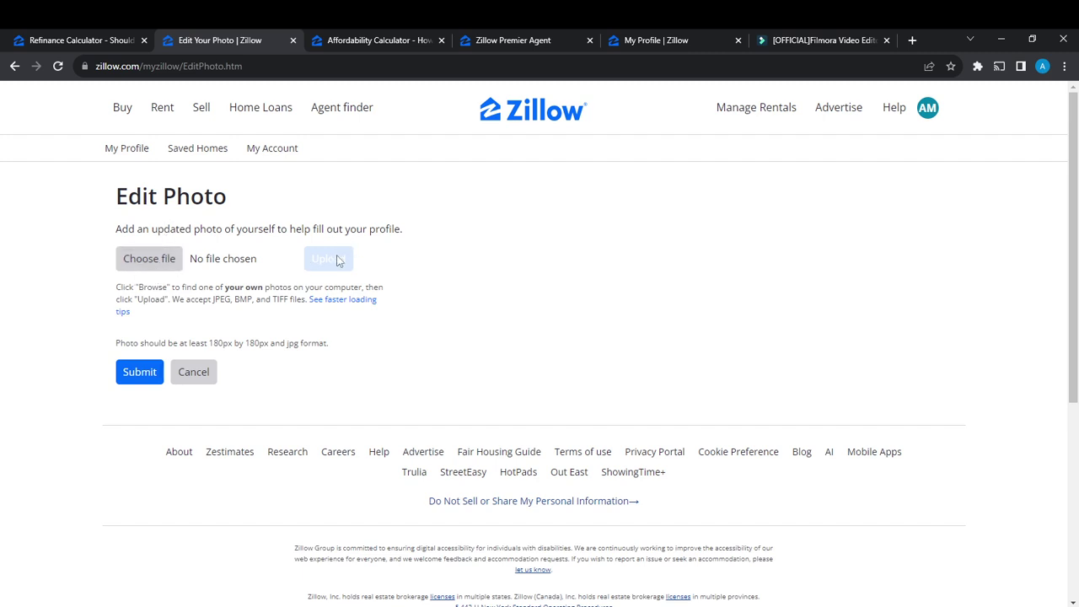
click(13, 67)
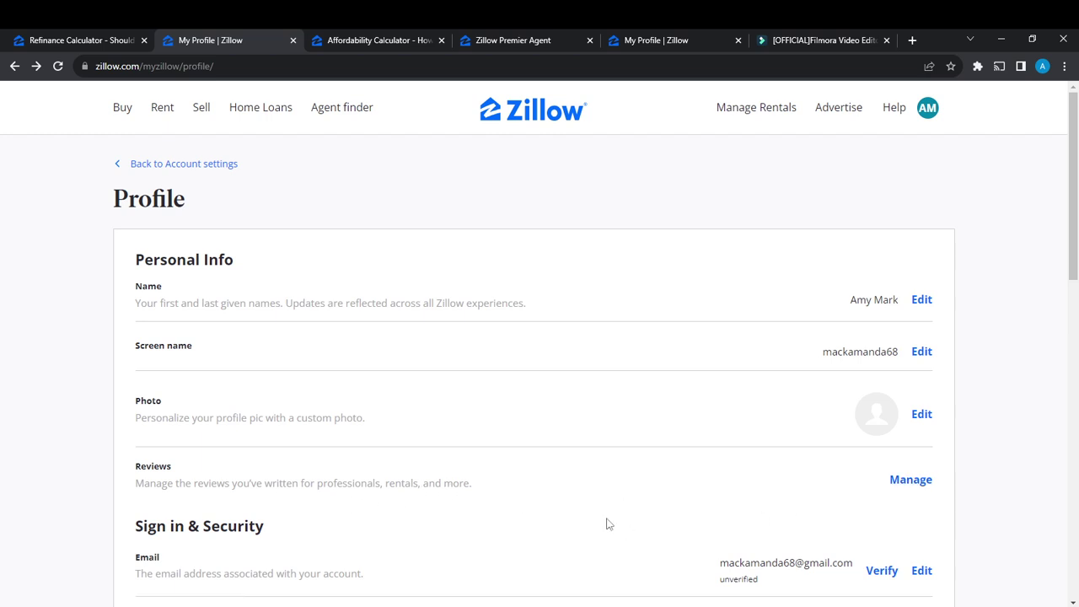
scroll(608, 524, down, 2)
scroll(608, 524, down, 1)
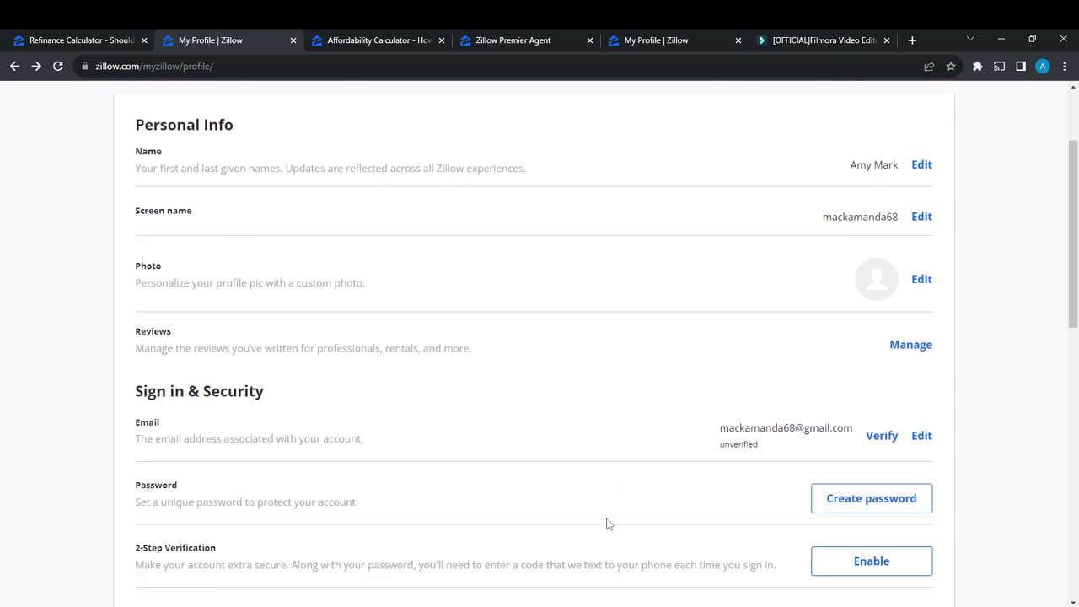
scroll(608, 523, down, 1)
scroll(608, 523, down, 1)
scroll(609, 523, down, 1)
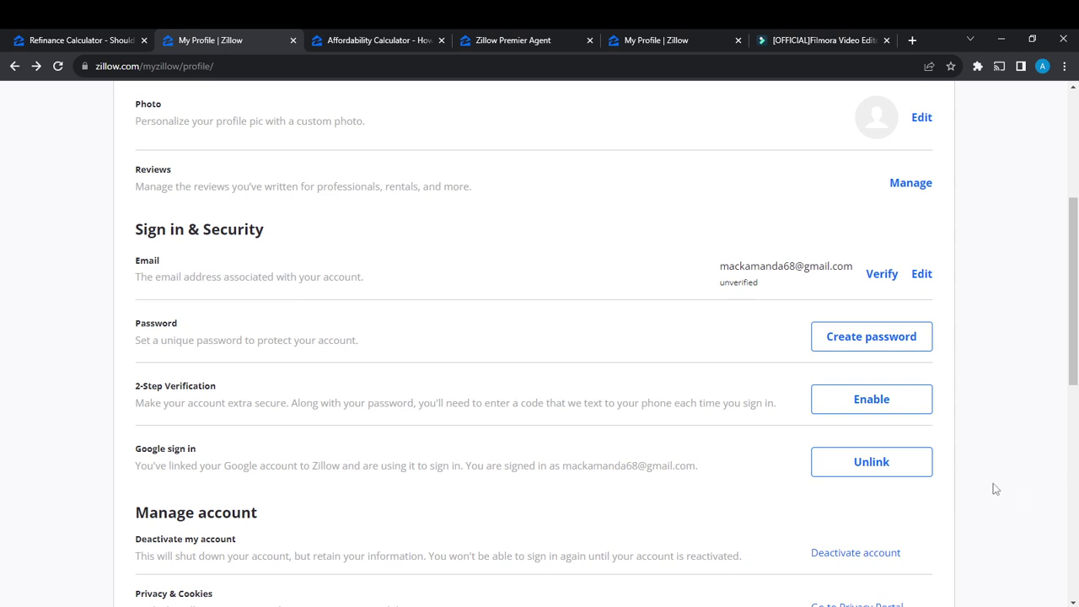
scroll(650, 484, down, 1)
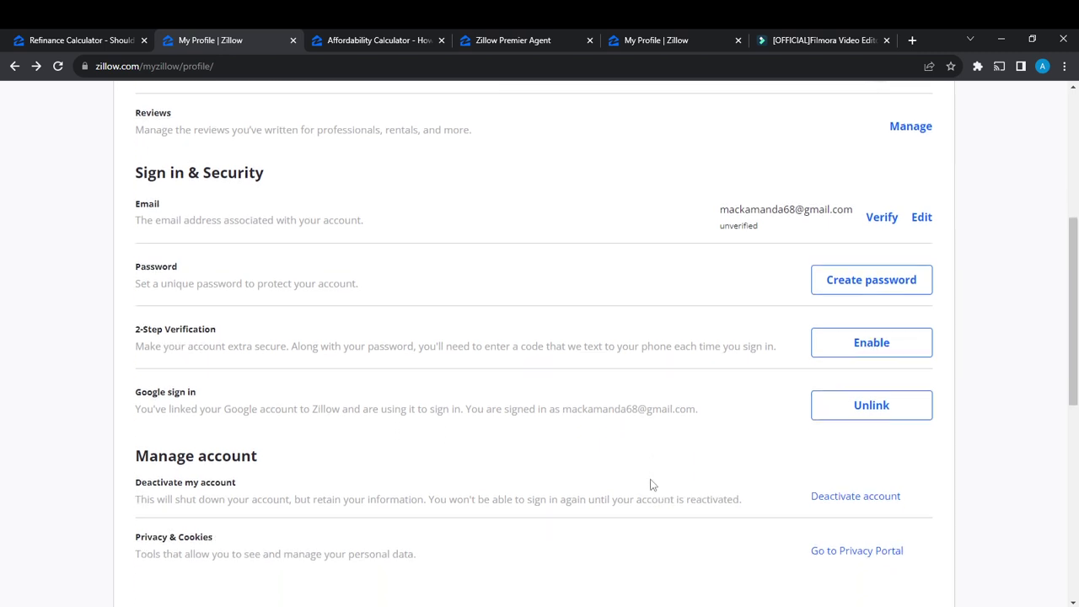
scroll(650, 484, down, 3)
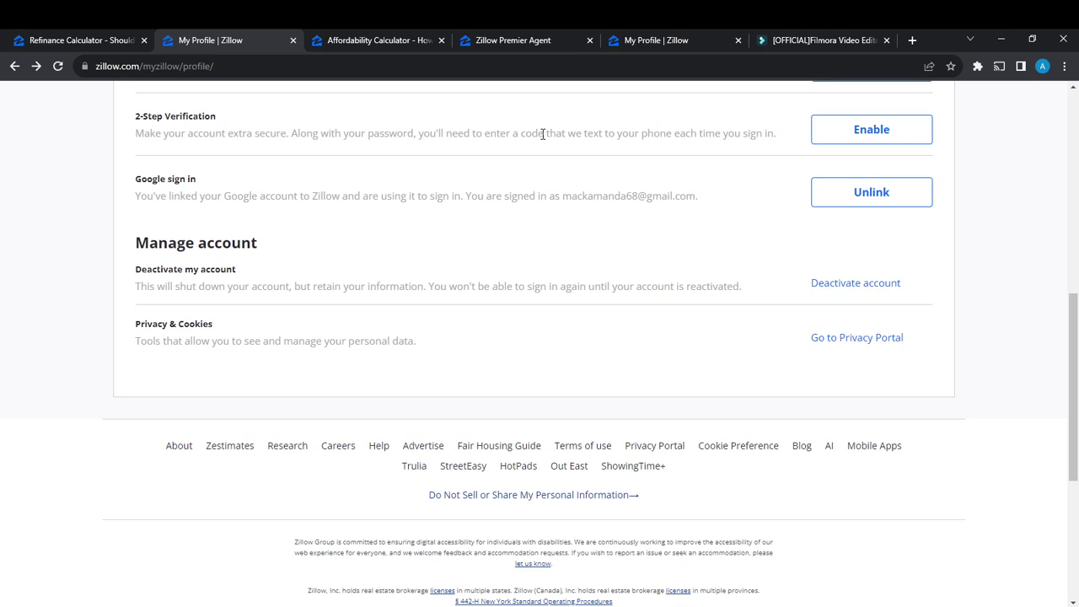
scroll(543, 135, up, 3)
scroll(545, 140, up, 3)
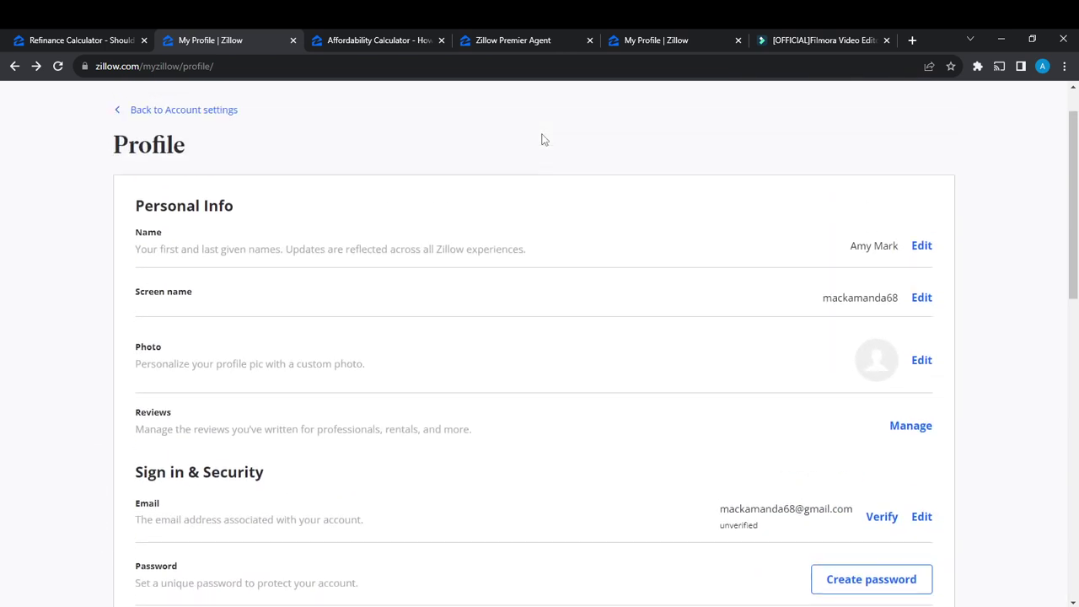